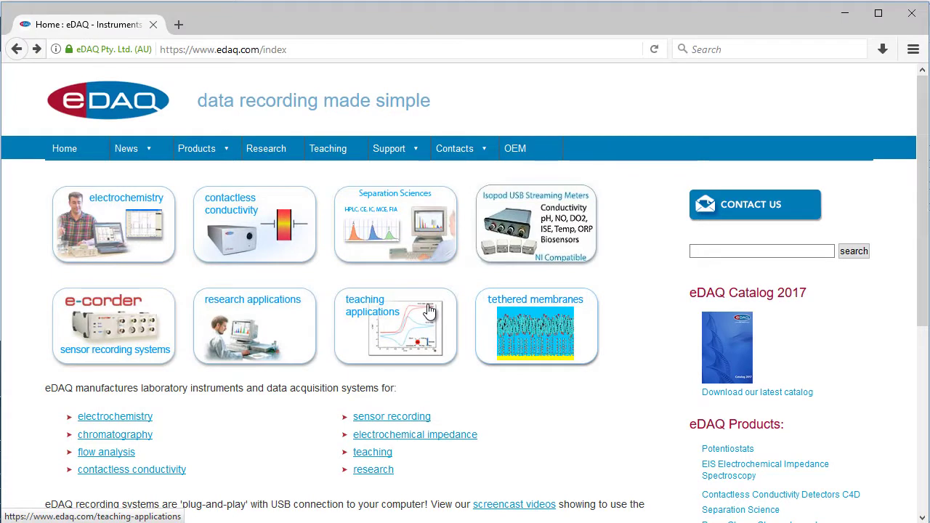
- Browse the eDAQ Software Downloads page and scroll through the C4D detector and headstage products
mouse_move(391, 153)
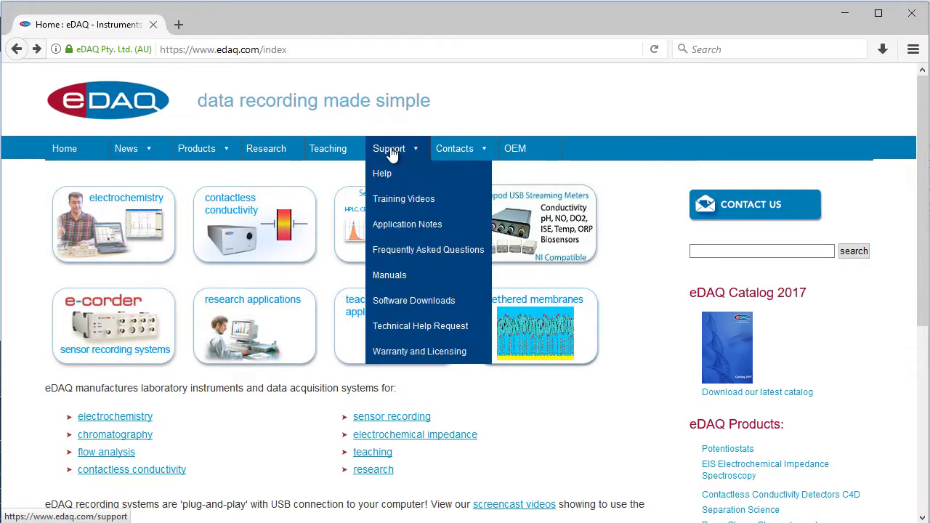
left_click(396, 304)
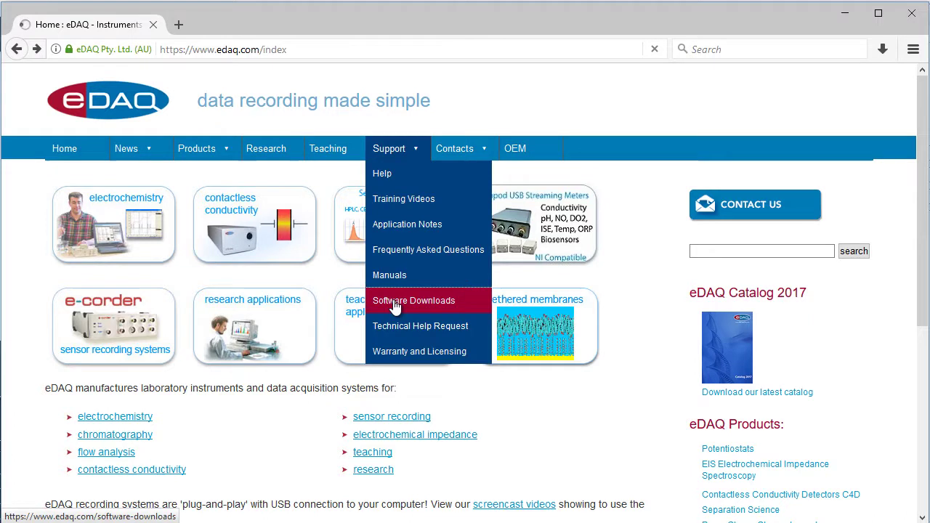
scroll(394, 301, "down", 2)
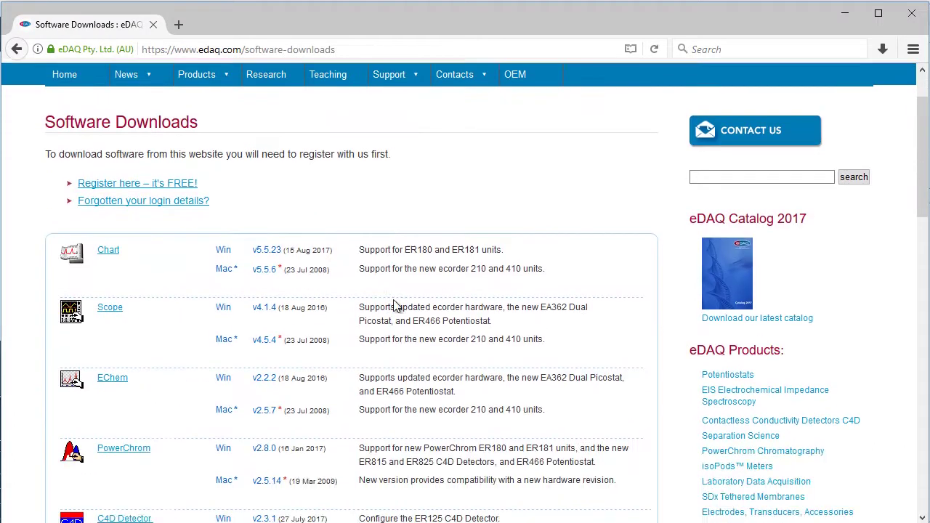
scroll(394, 305, "down", 5)
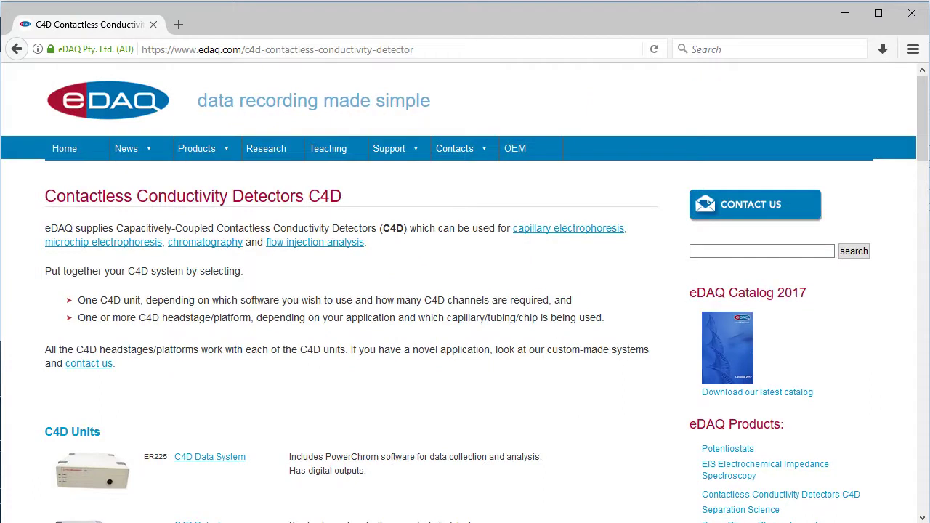
scroll(465, 290, "down", 5)
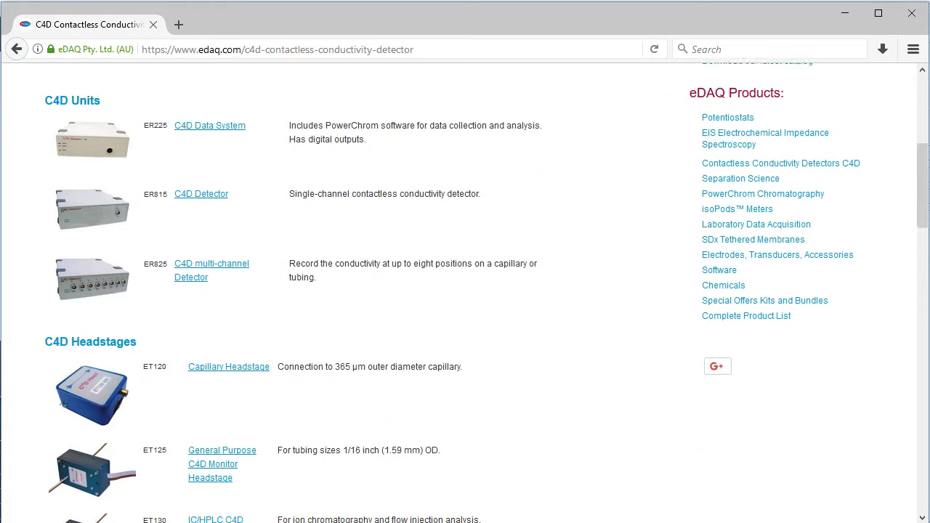
scroll(466, 291, "down", 3)
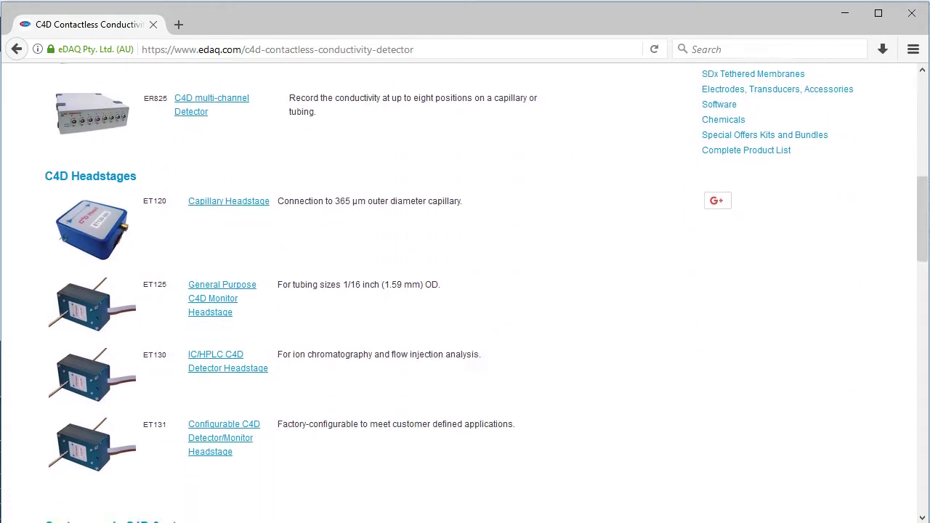
scroll(465, 291, "down", 8)
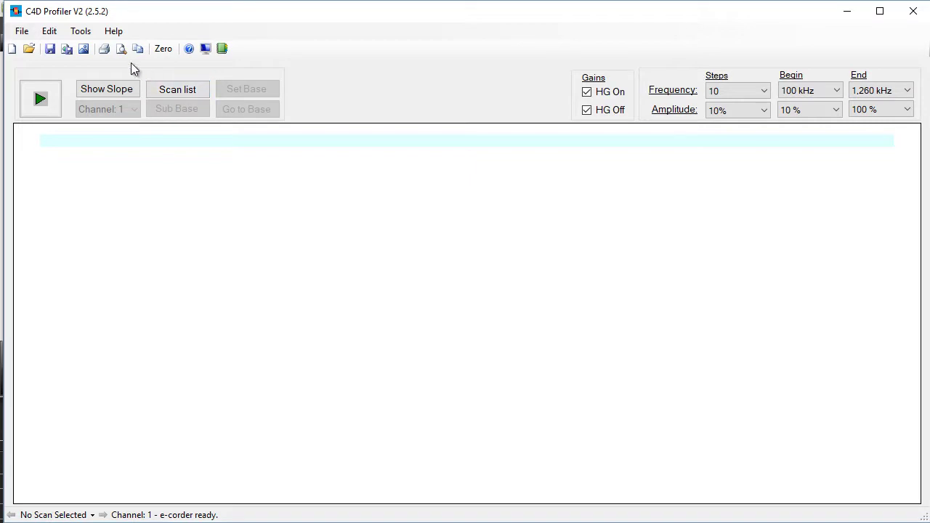
- In the Monitor Window, apply a 1,260 kHz frequency with 100% amplitude
left_click(83, 31)
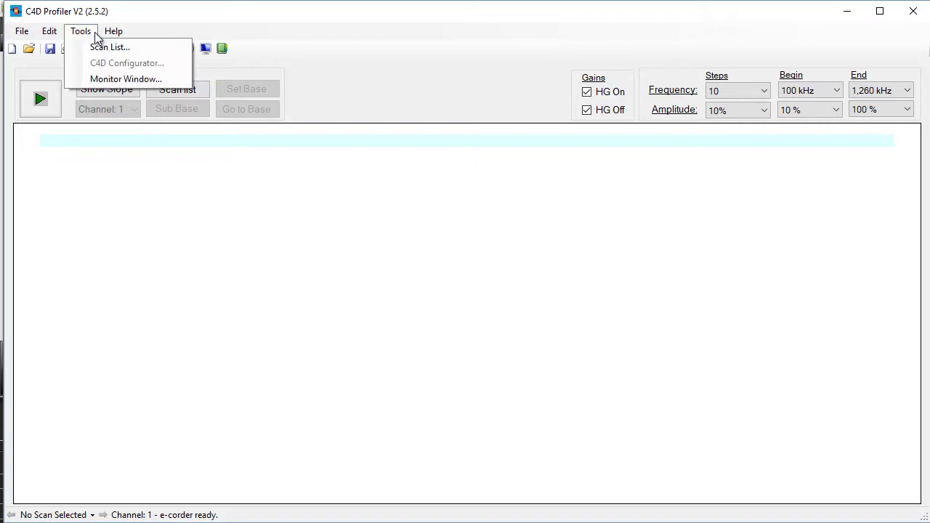
left_click(111, 77)
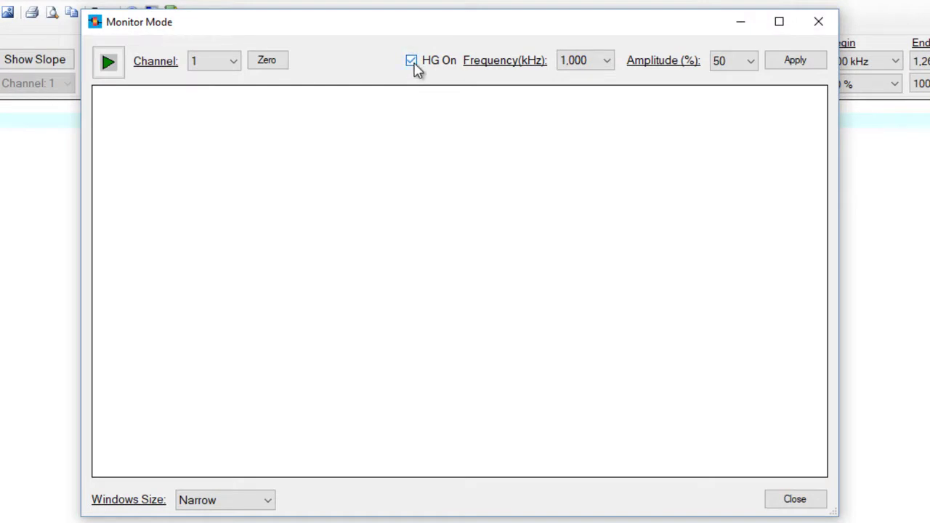
left_click(575, 63)
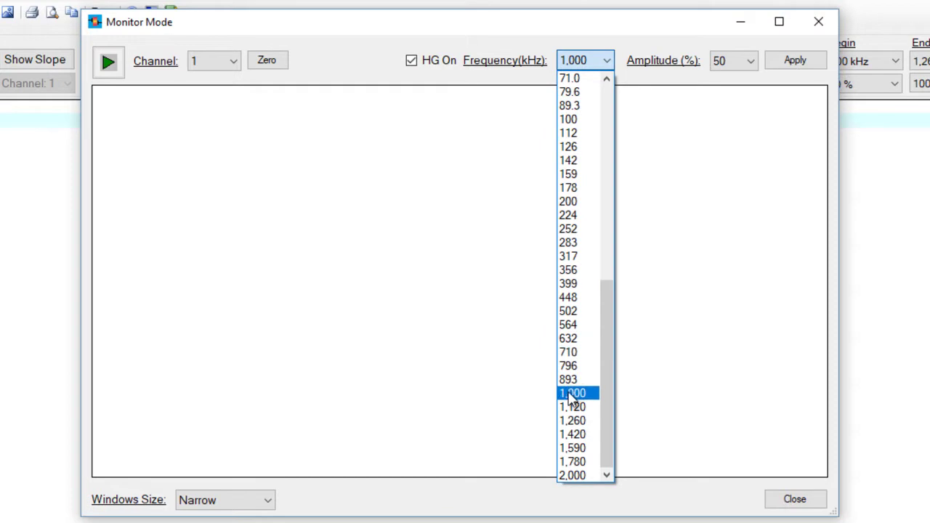
left_click(592, 428)
left_click(733, 63)
left_click(730, 340)
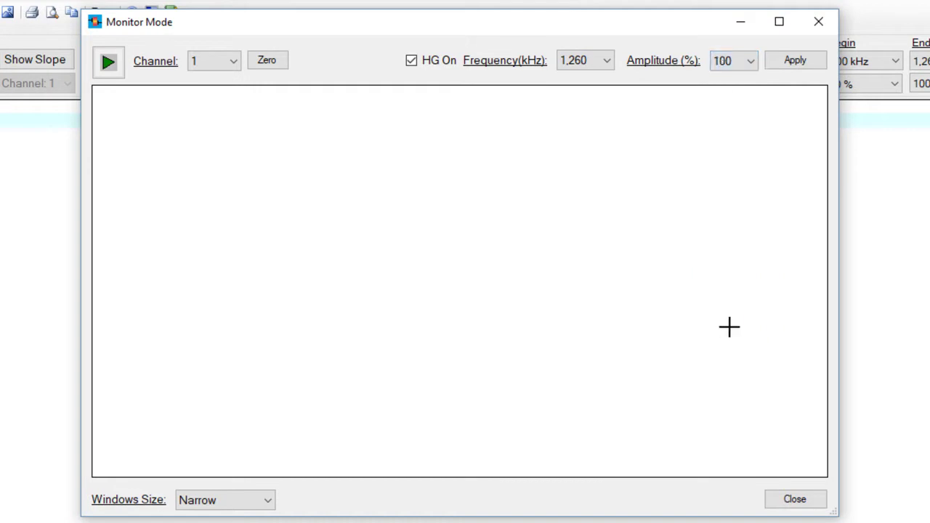
left_click(793, 66)
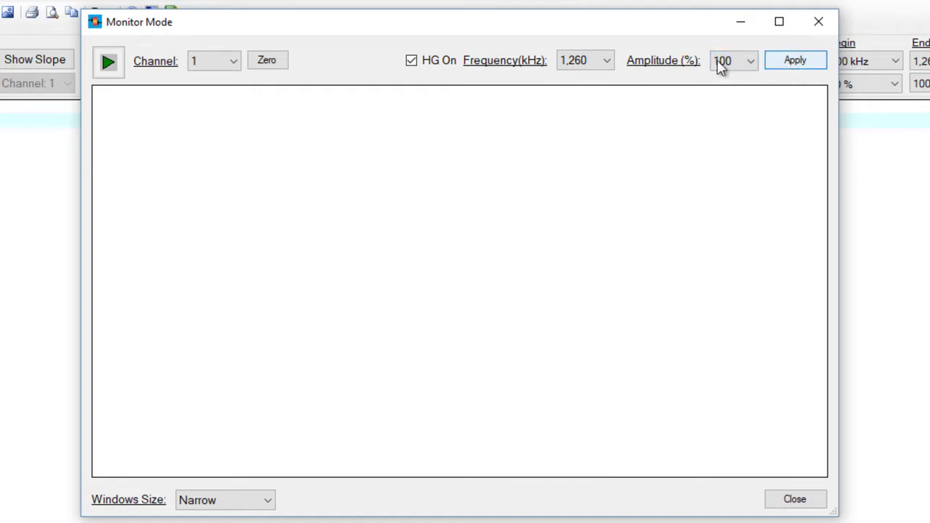
- Record a live channel 1 trace, stop it, and close the monitor
left_click(108, 64)
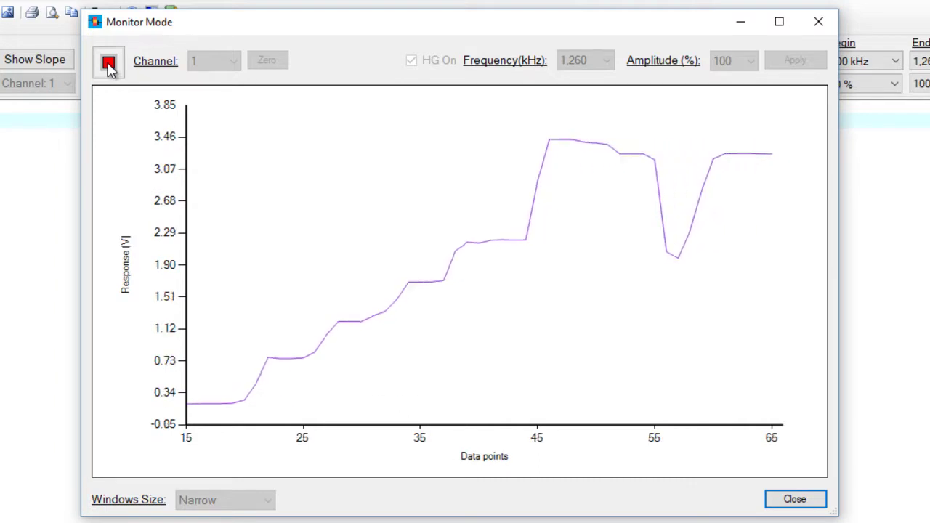
left_click(111, 63)
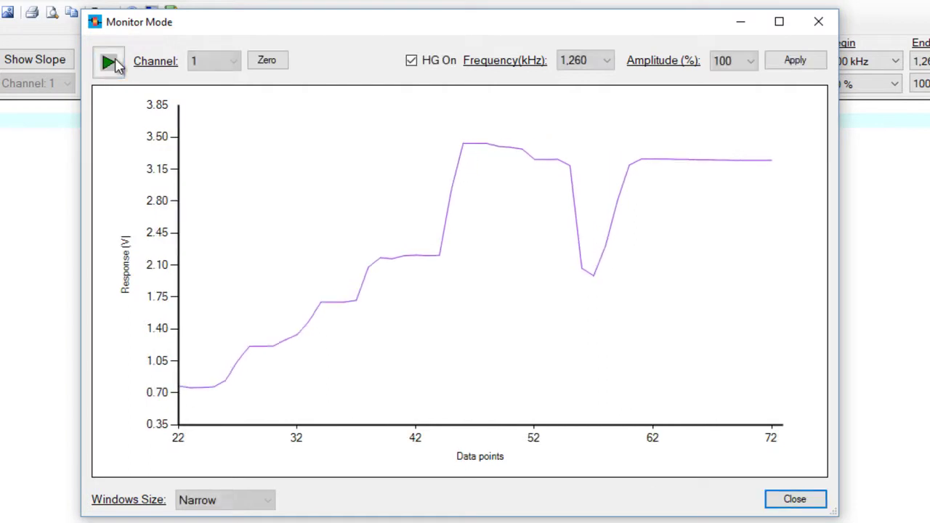
left_click(792, 501)
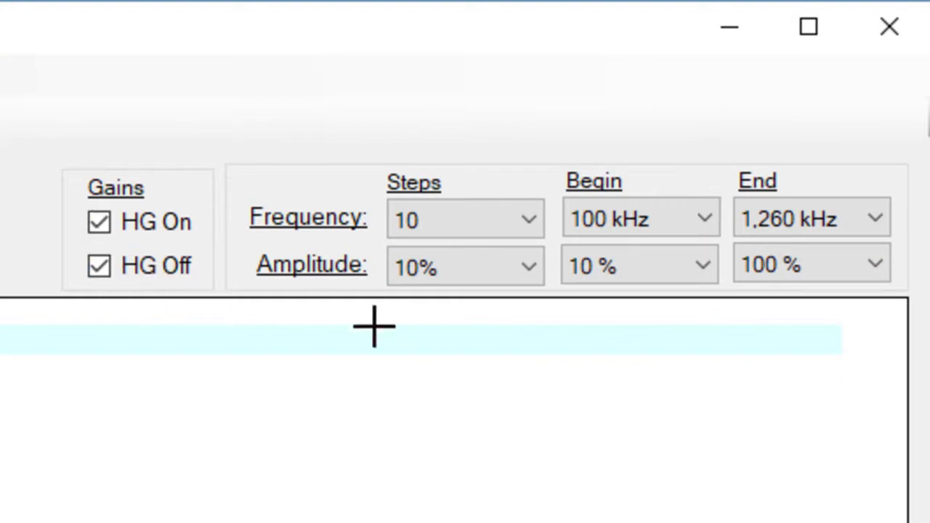
left_click(654, 278)
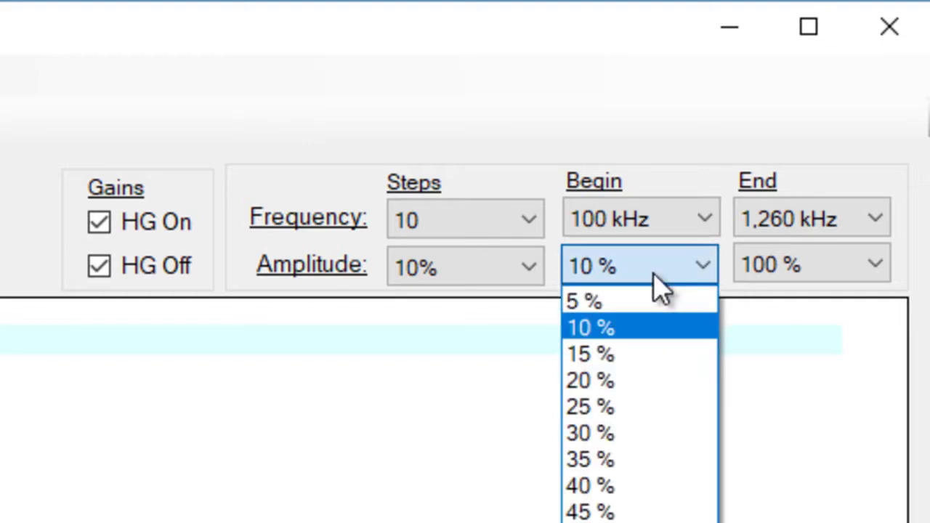
left_click(653, 275)
left_click(764, 267)
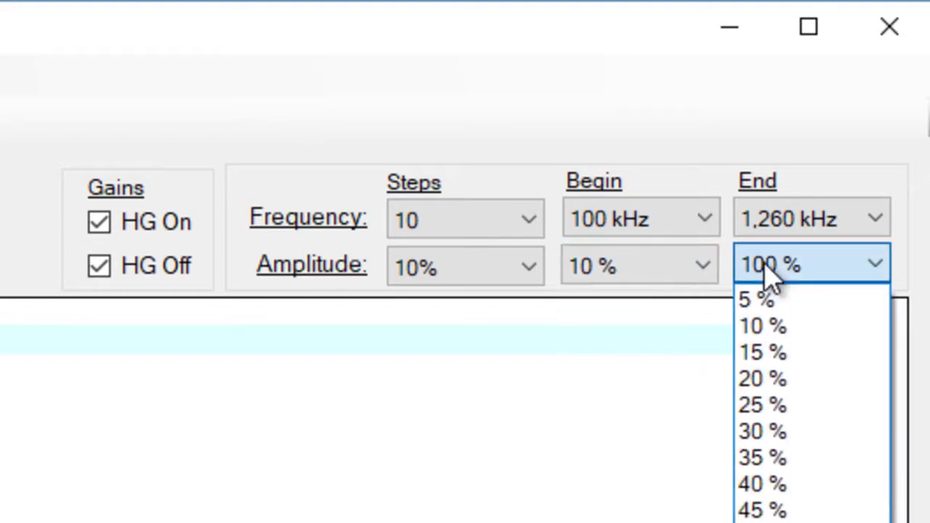
left_click(764, 266)
left_click(515, 281)
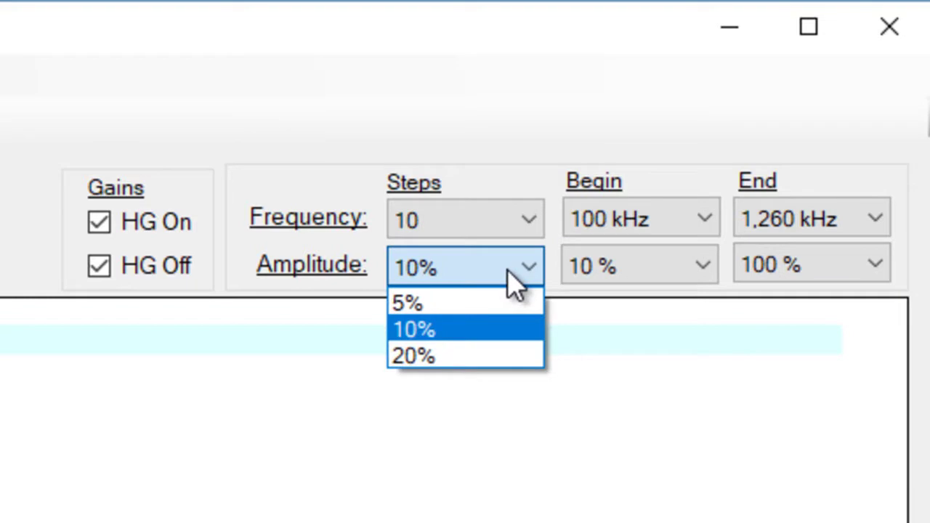
left_click(508, 270)
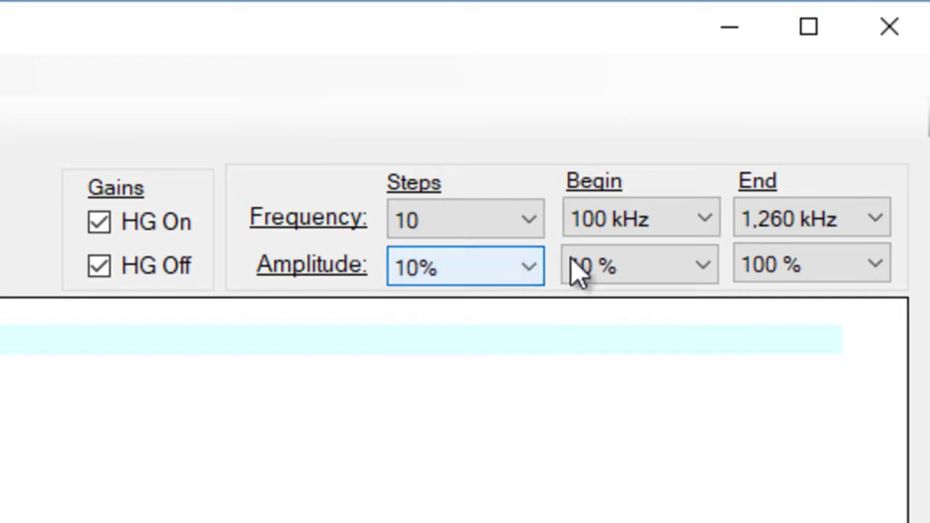
left_click(619, 236)
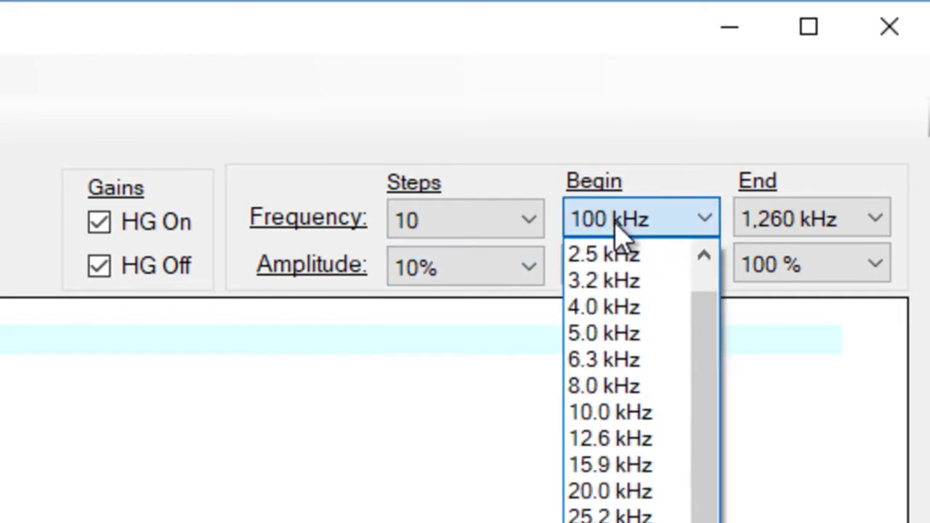
left_click(618, 232)
left_click(756, 230)
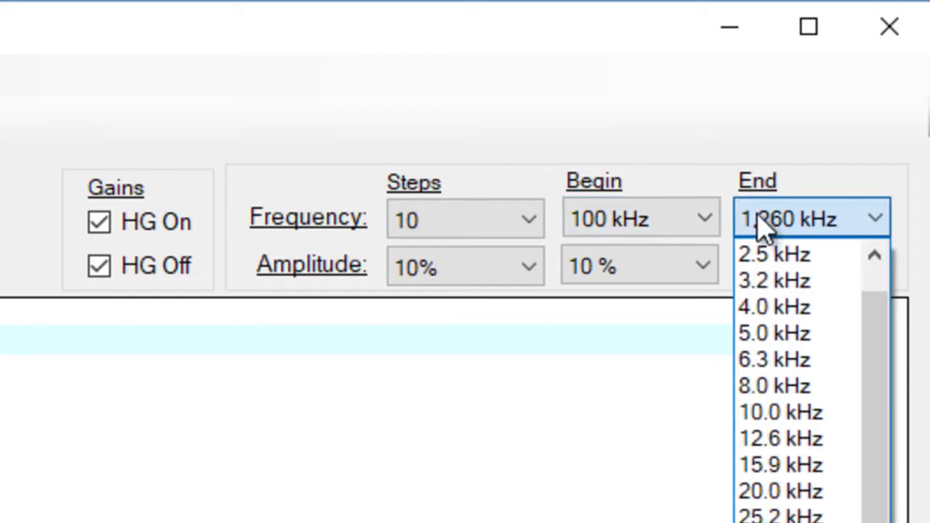
left_click(761, 231)
left_click(509, 233)
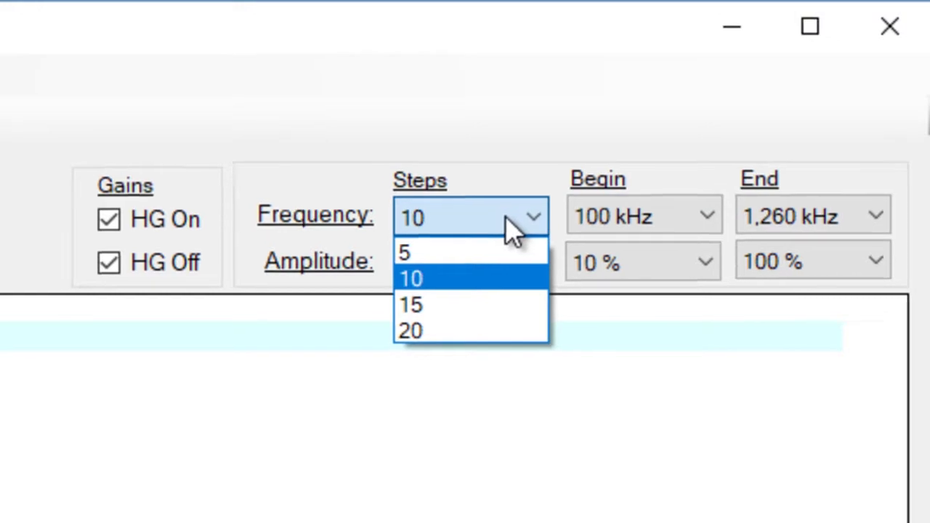
left_click(513, 225)
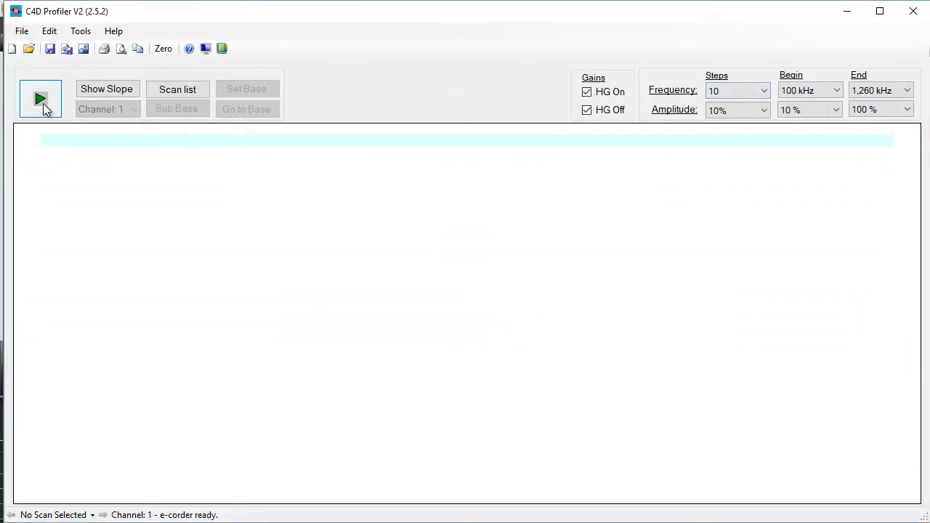
- Zero the amplifier and run the 100–1,260 kHz frequency scan on channel 1
left_click(41, 100)
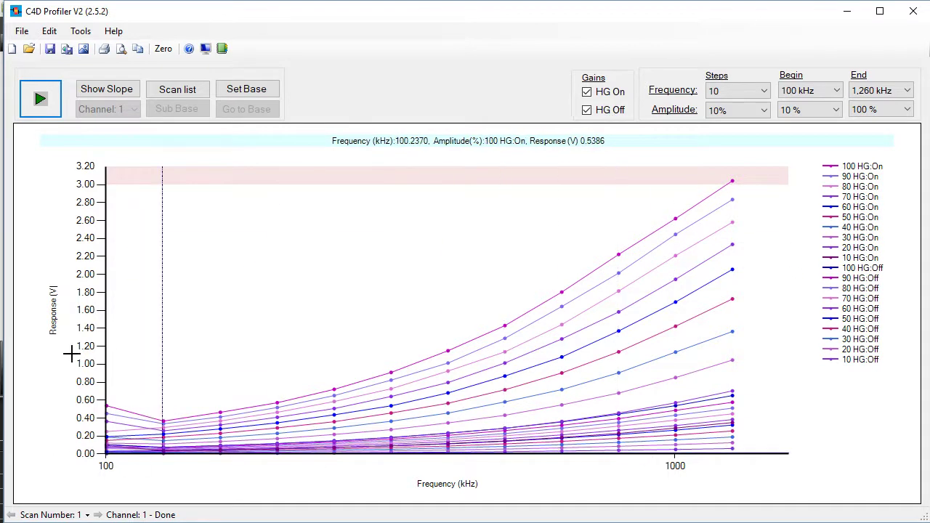
- Read 1.8038 V on the 100% HG On curve at 632 kHz, then reopen the Monitor Window
left_click(447, 459)
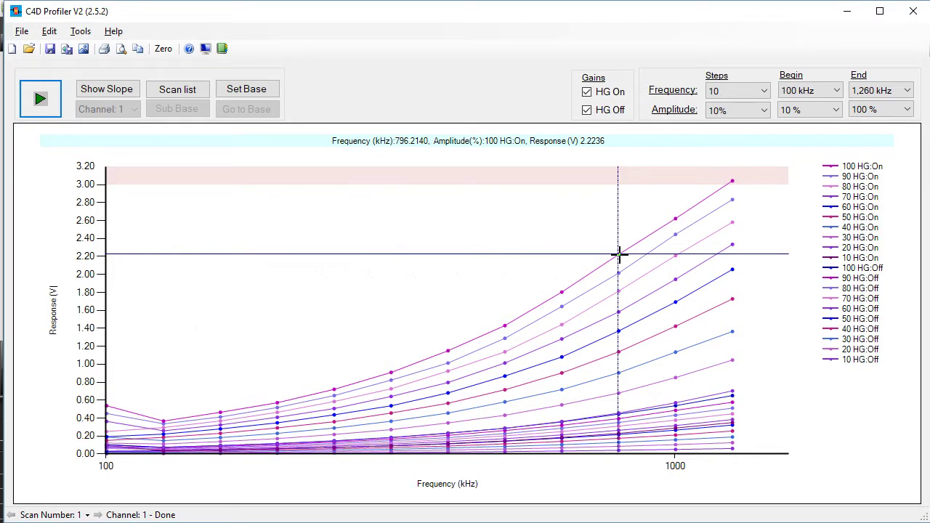
left_click(73, 34)
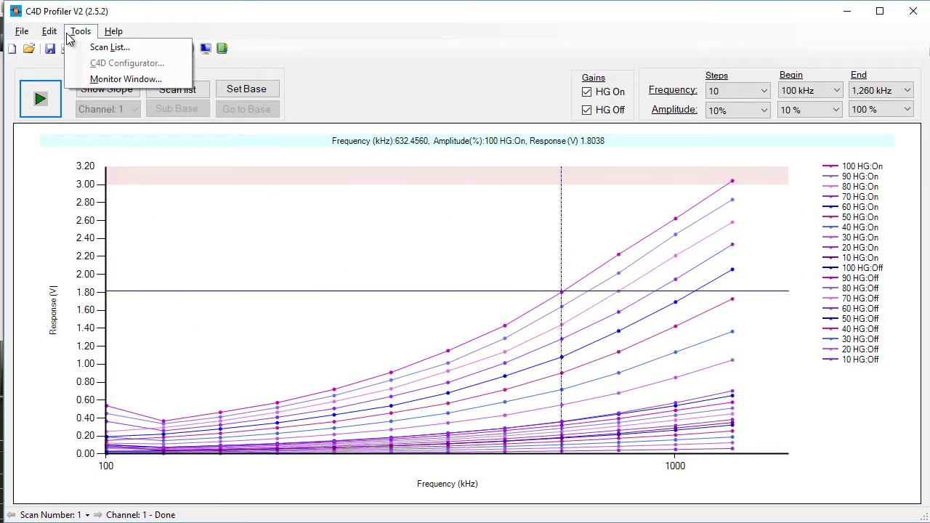
left_click(109, 81)
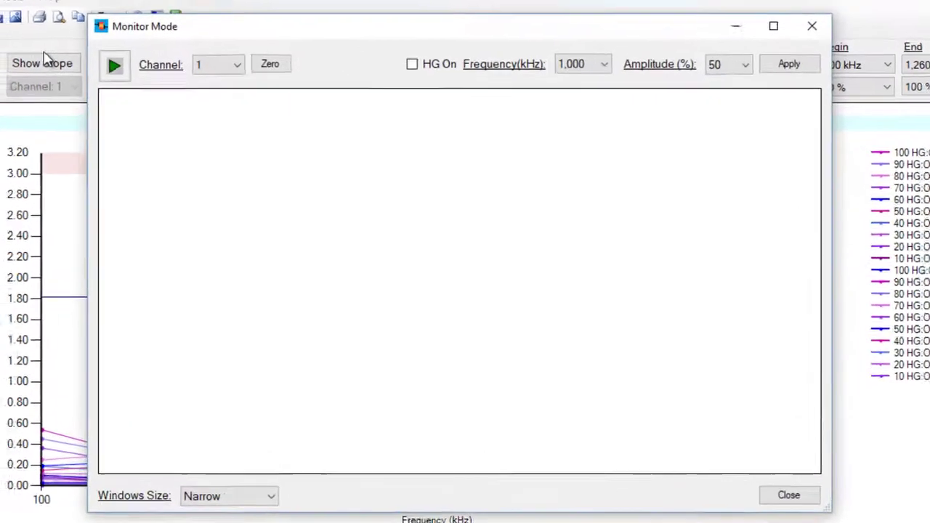
- Turn on HG and apply 1,260 kHz frequency with 100% amplitude
left_click(410, 61)
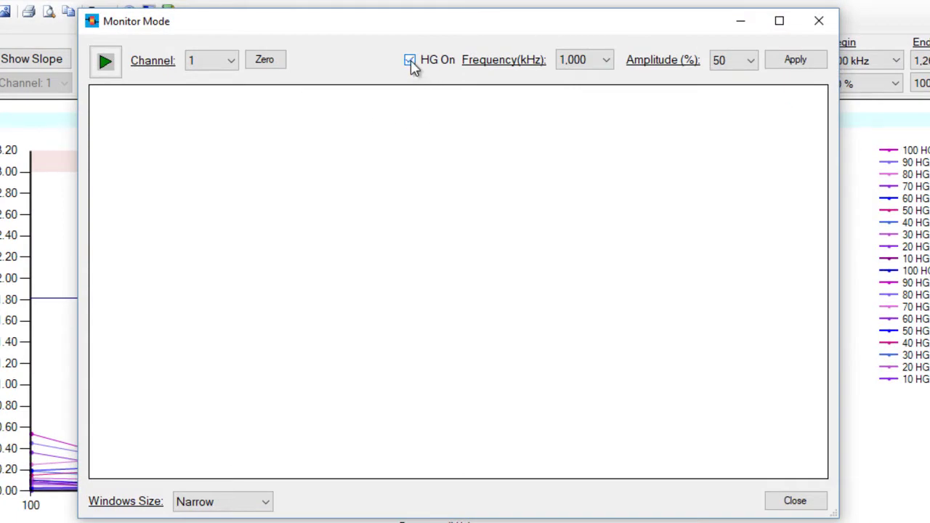
left_click(606, 60)
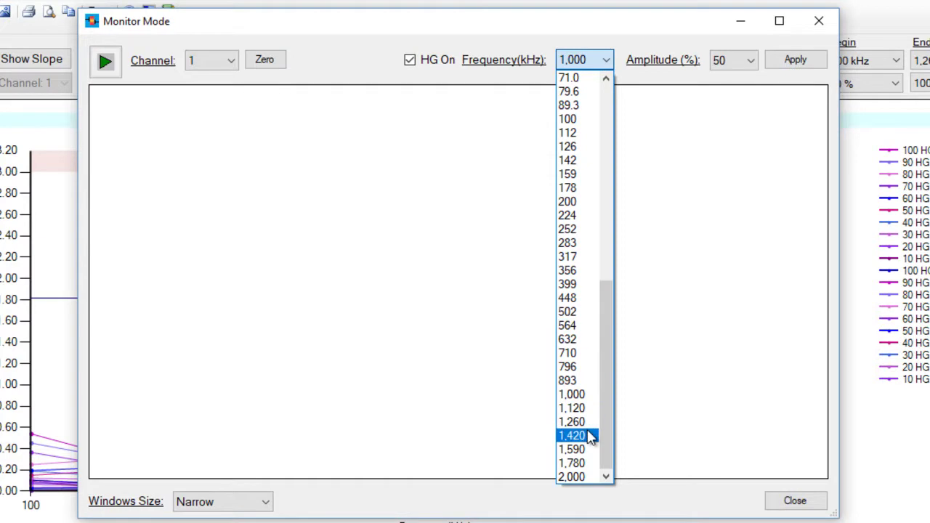
left_click(585, 421)
left_click(733, 61)
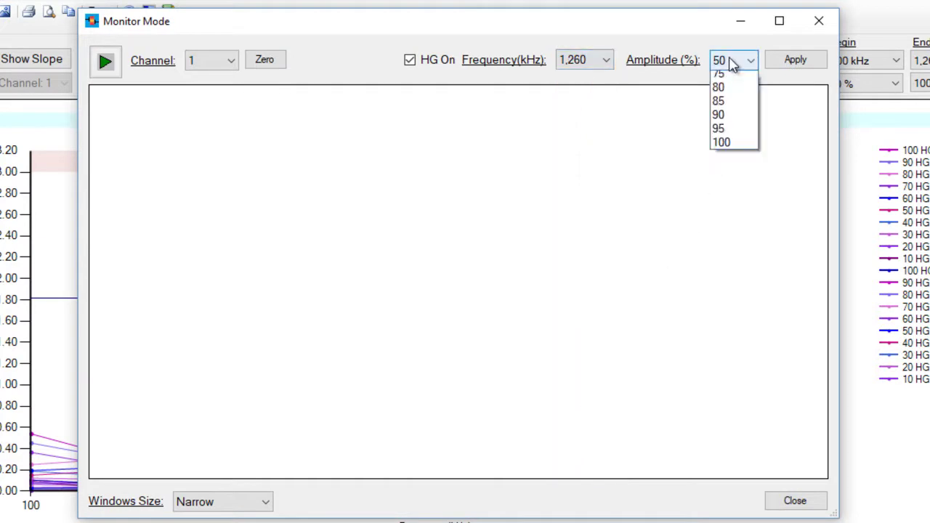
left_click(723, 338)
left_click(799, 64)
- Record the high-gain live trace, stop it, and close the monitor
left_click(109, 64)
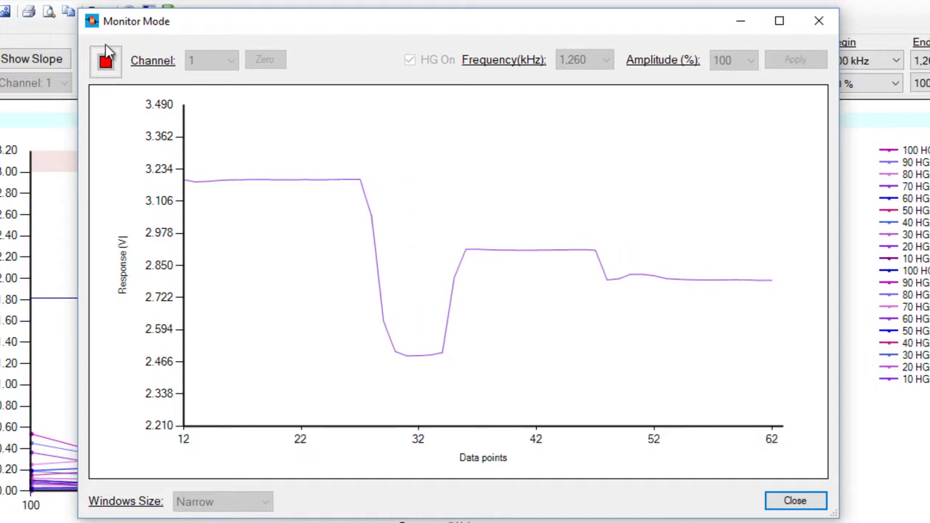
left_click(106, 61)
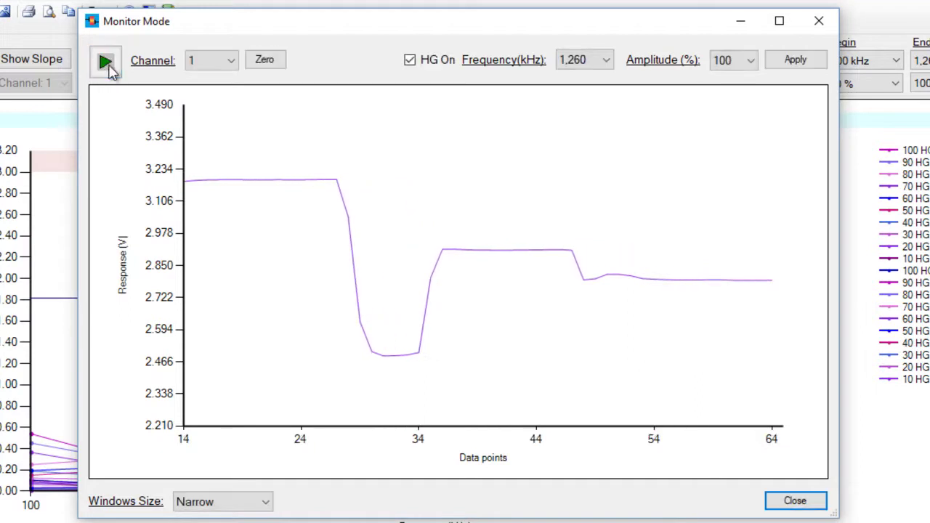
left_click(771, 505)
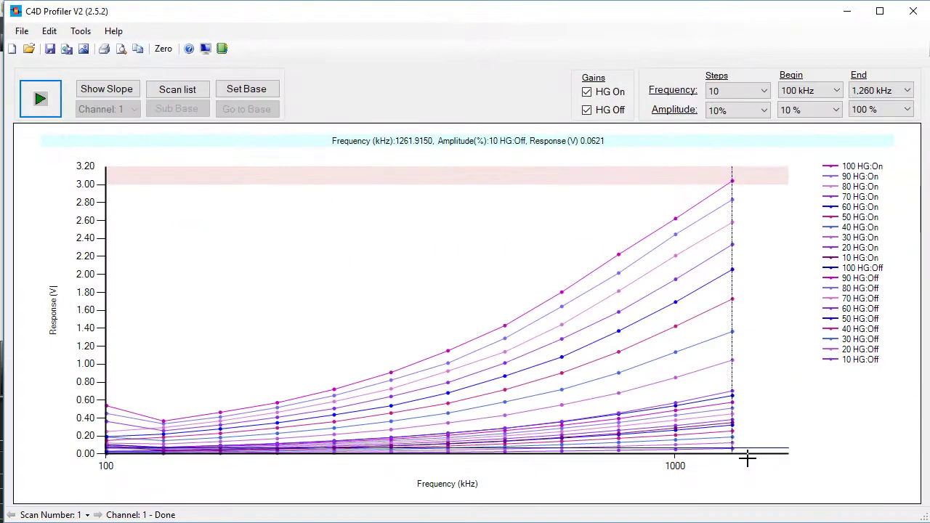
- Run a second scan, flip between scans 1 and 2 to compare, and open the Scan list
left_click(48, 107)
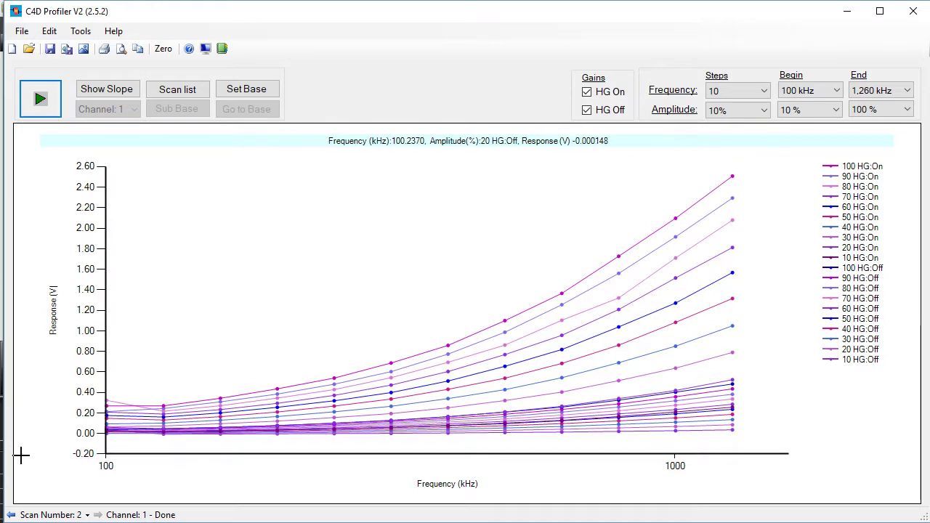
left_click(11, 516)
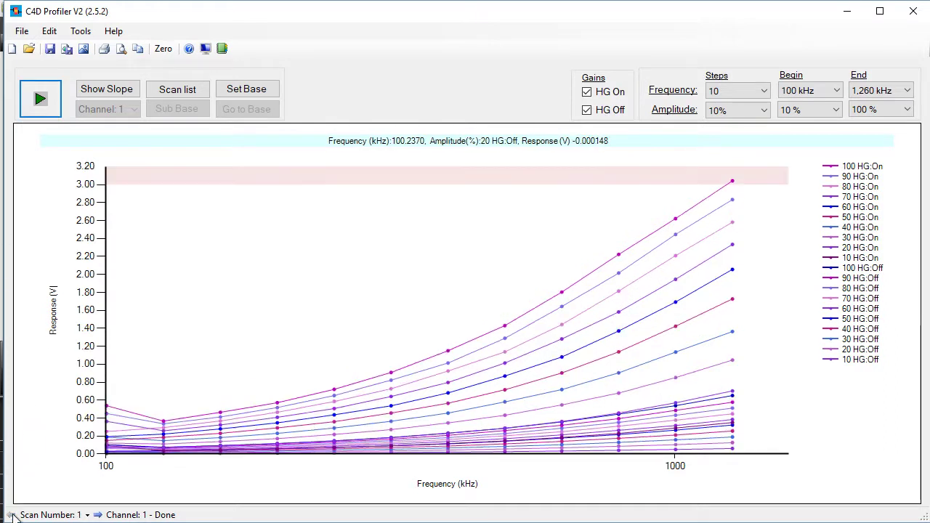
left_click(98, 515)
left_click(98, 516)
left_click(98, 515)
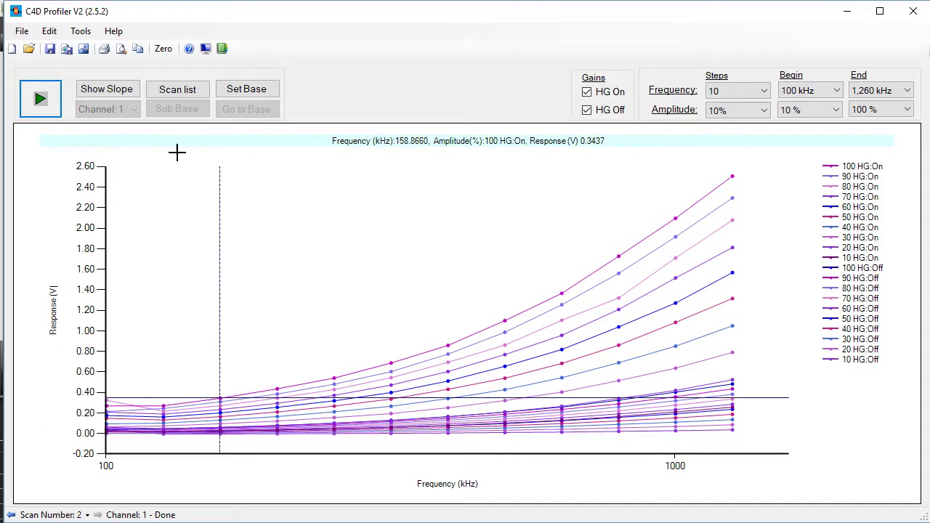
left_click(174, 98)
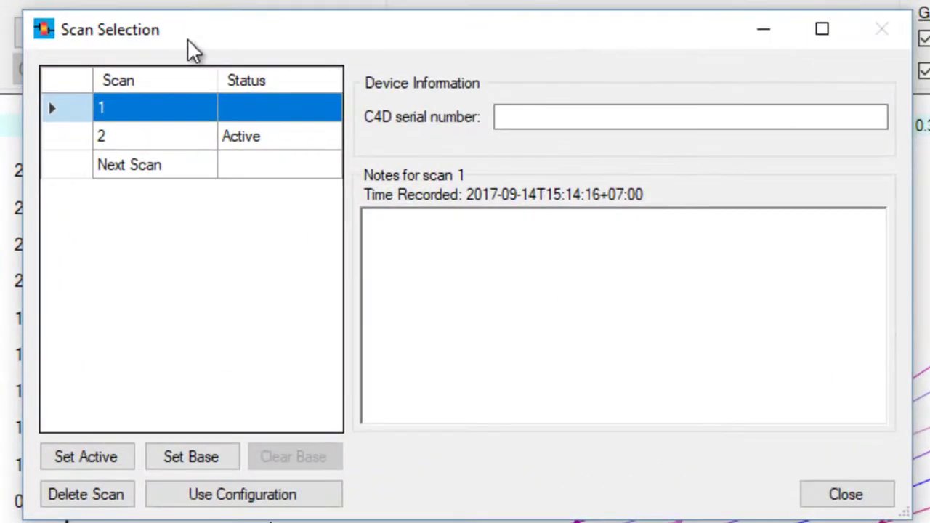
- Enter the C4D serial number and note scan 1 as 'bge'
left_click(359, 135)
type("ET120")
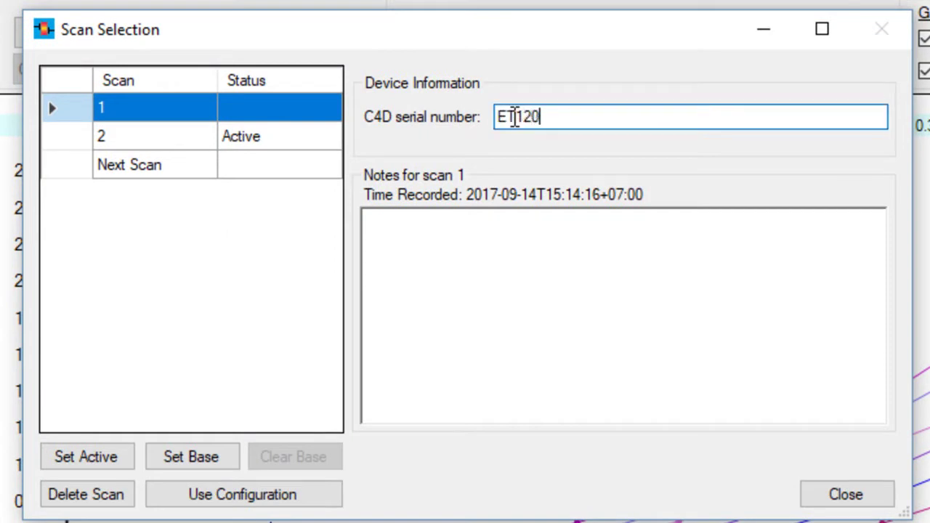
type("-349")
left_click(436, 268)
left_click(436, 269)
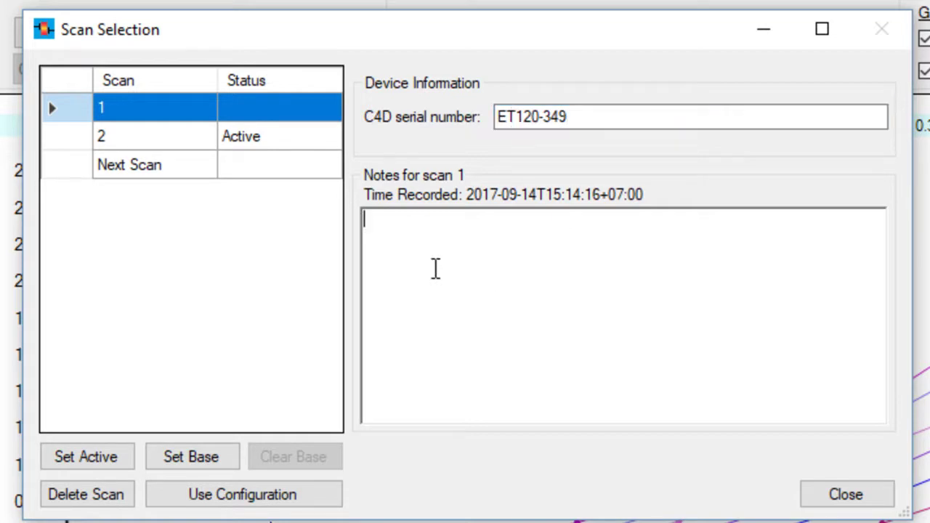
type("bge")
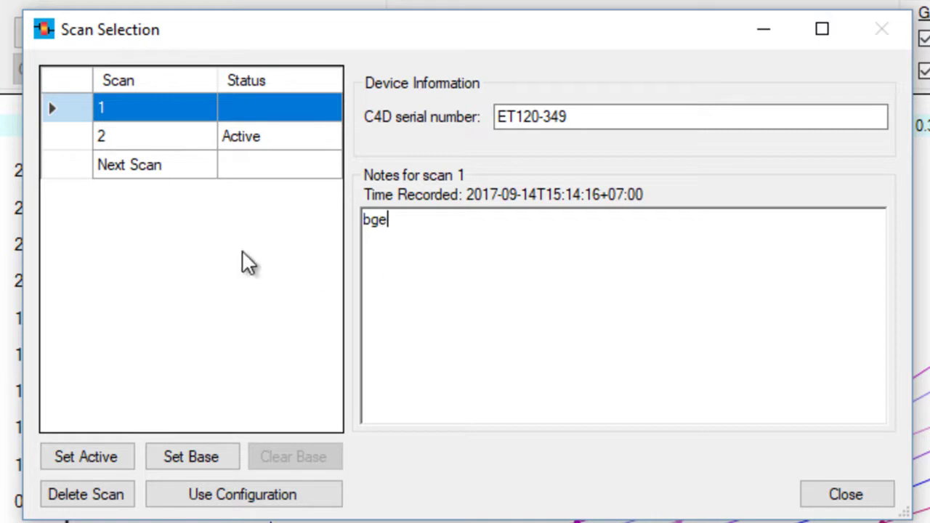
- Note scan 2 as 'diluted bge' and close the Scan Selection window
left_click(118, 138)
left_click(461, 226)
type("diluted bge")
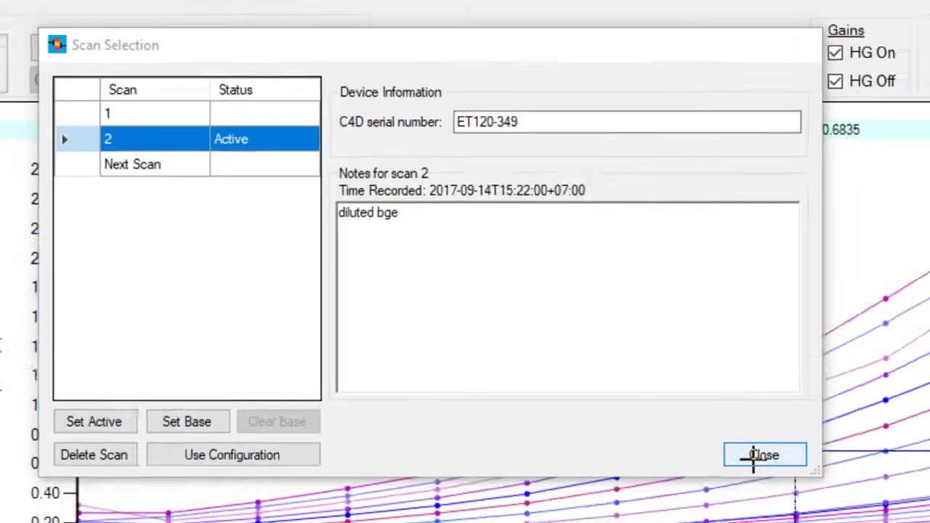
left_click(753, 456)
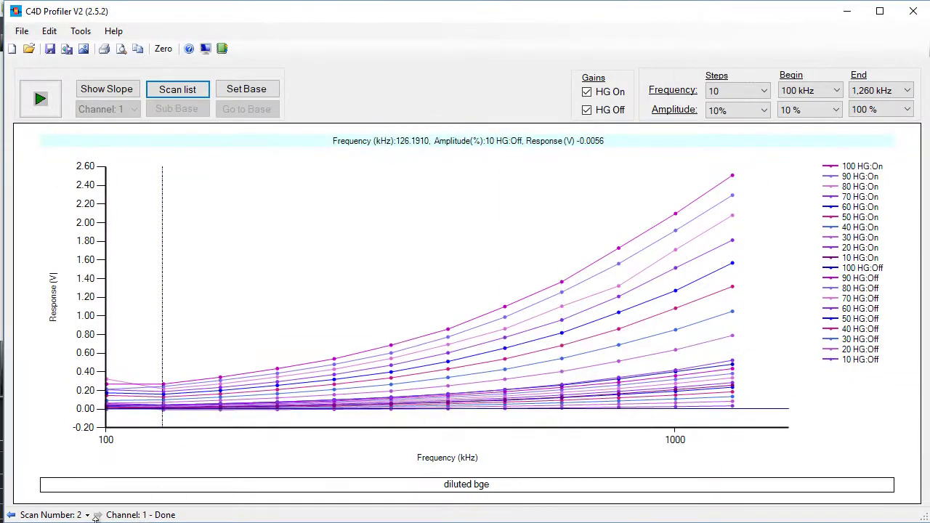
- Set scan 2 ('diluted bge') as the base, then return to viewing scan 1
left_click(12, 515)
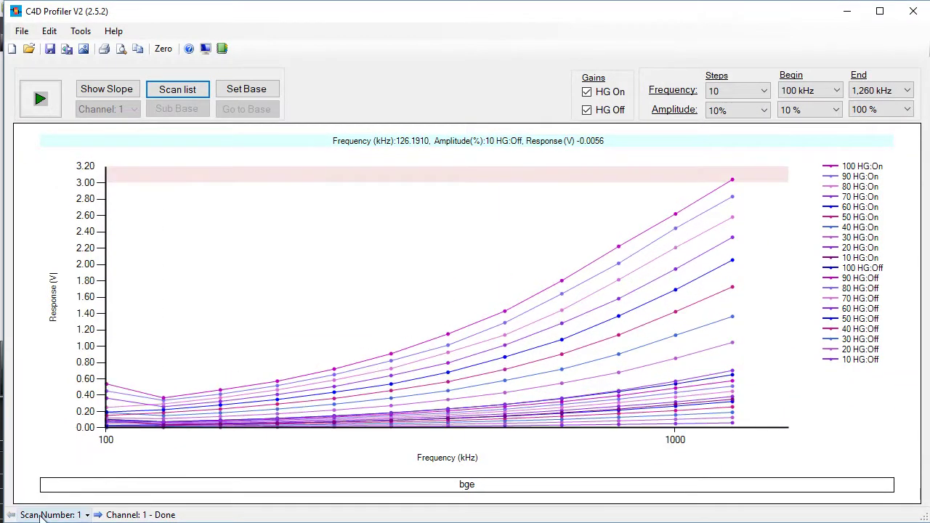
left_click(96, 515)
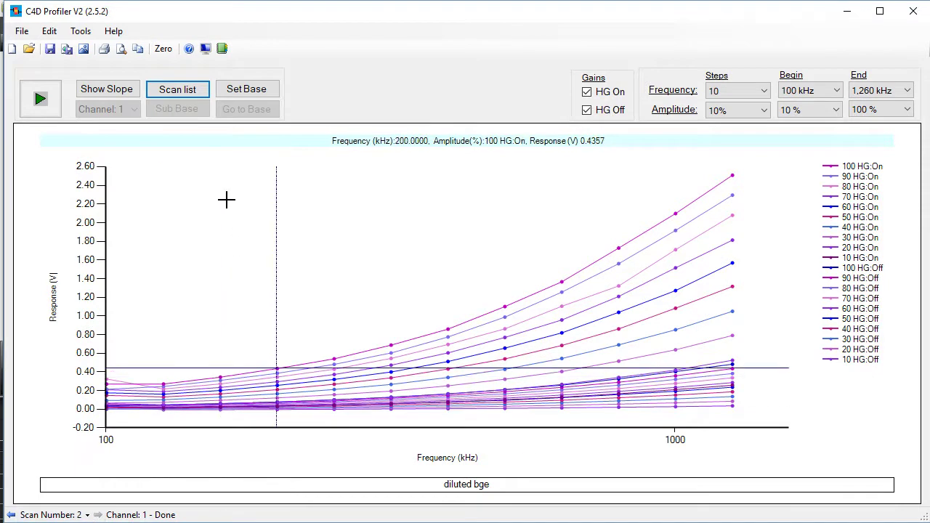
left_click(244, 92)
left_click(244, 92)
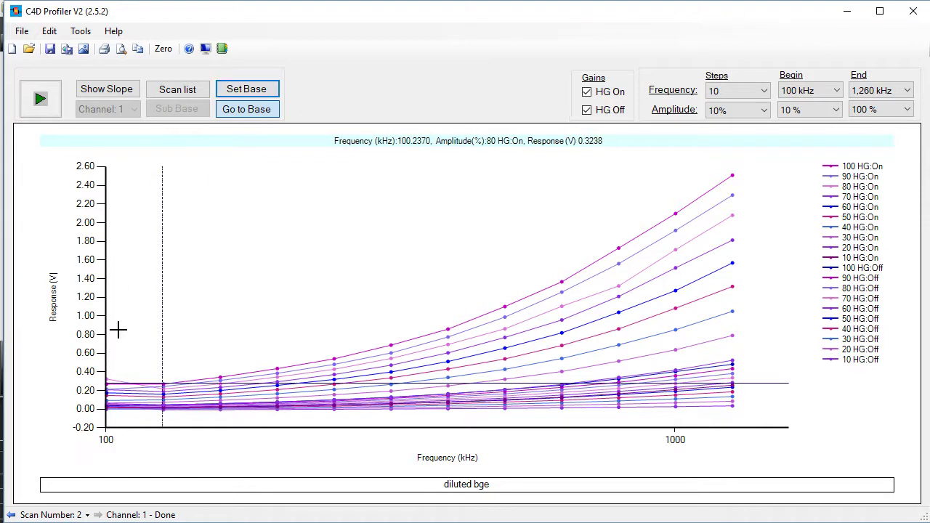
left_click(10, 515)
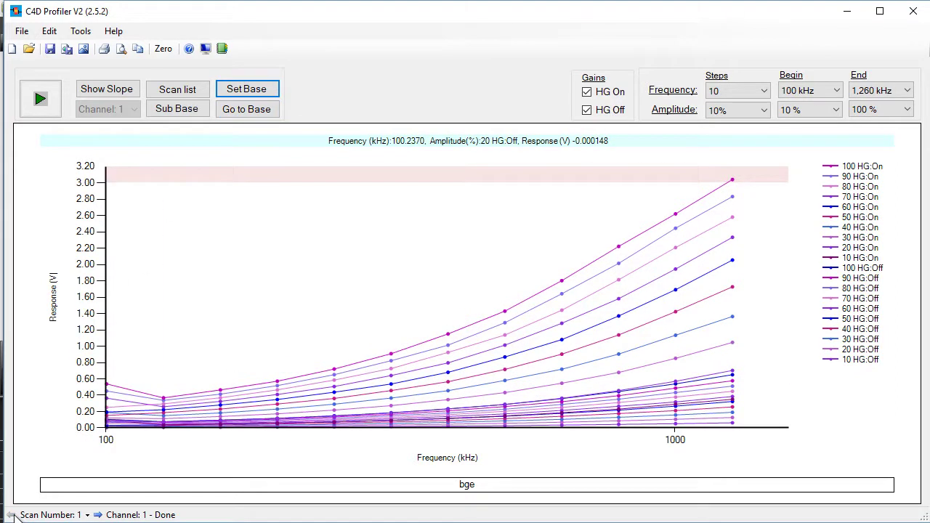
left_click(176, 109)
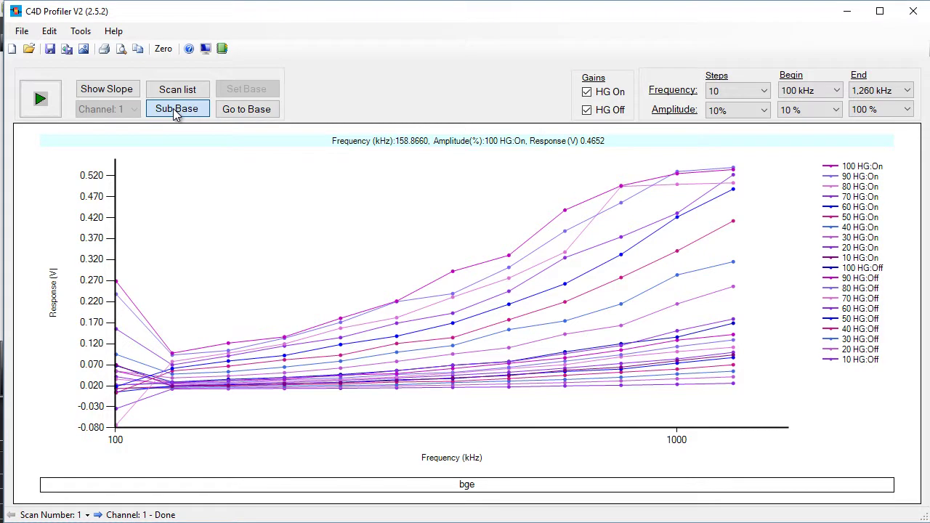
left_click(177, 113)
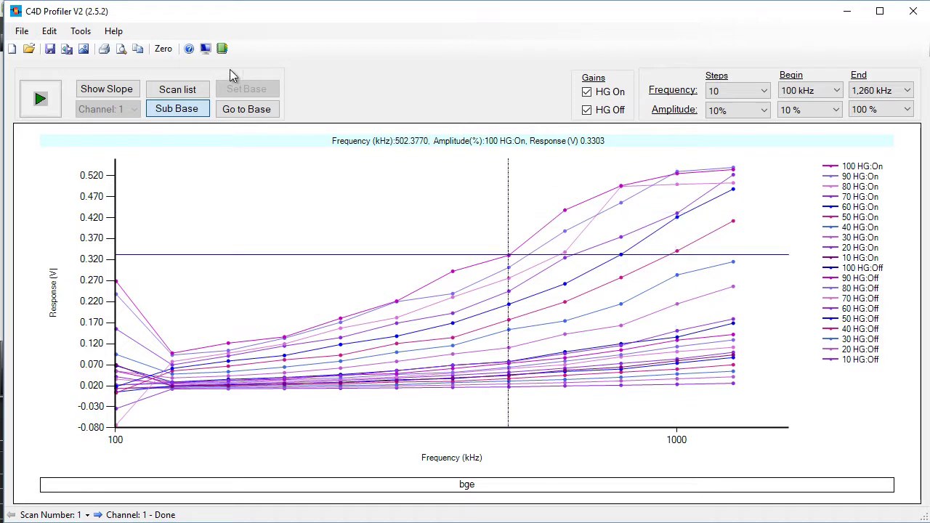
left_click(176, 111)
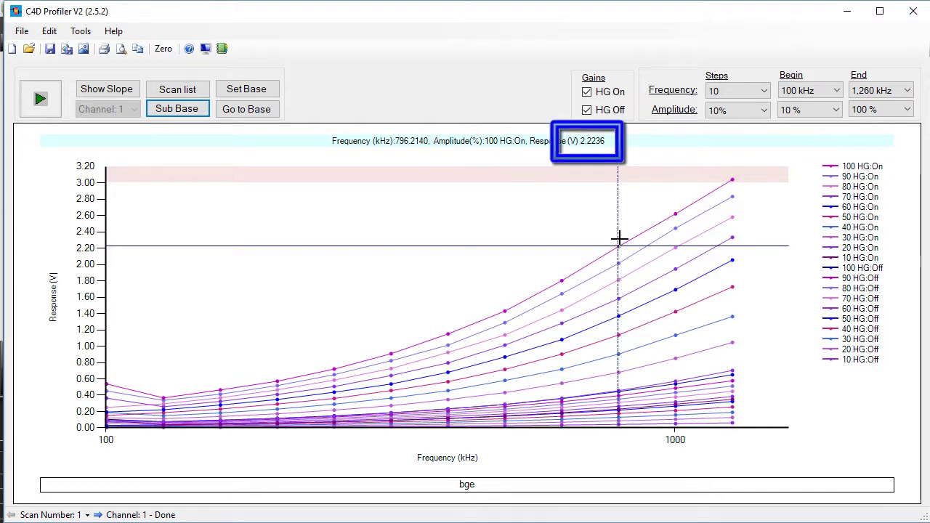
- Read raw bge responses at 1002, 1261 and 796 kHz on the HG On curves
left_click(675, 211)
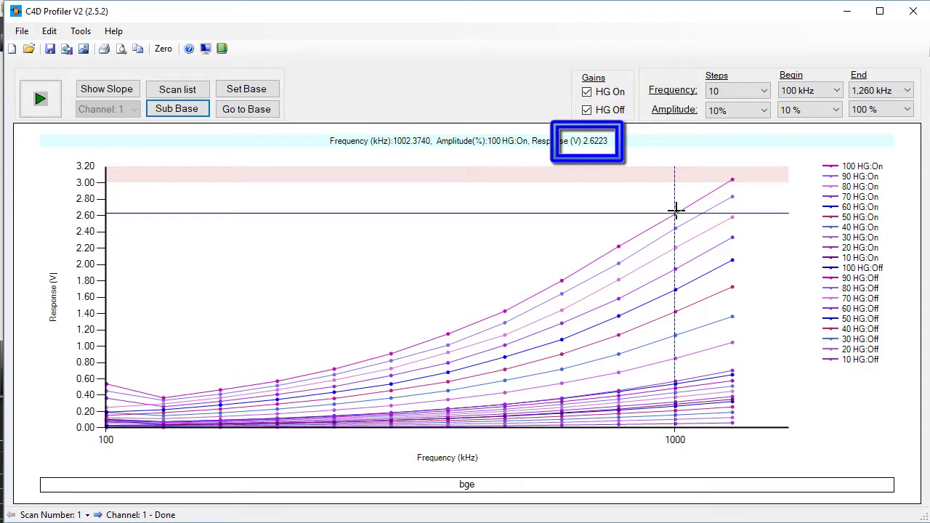
left_click(734, 181)
left_click(730, 195)
left_click(669, 212)
left_click(729, 178)
left_click(663, 211)
left_click(625, 247)
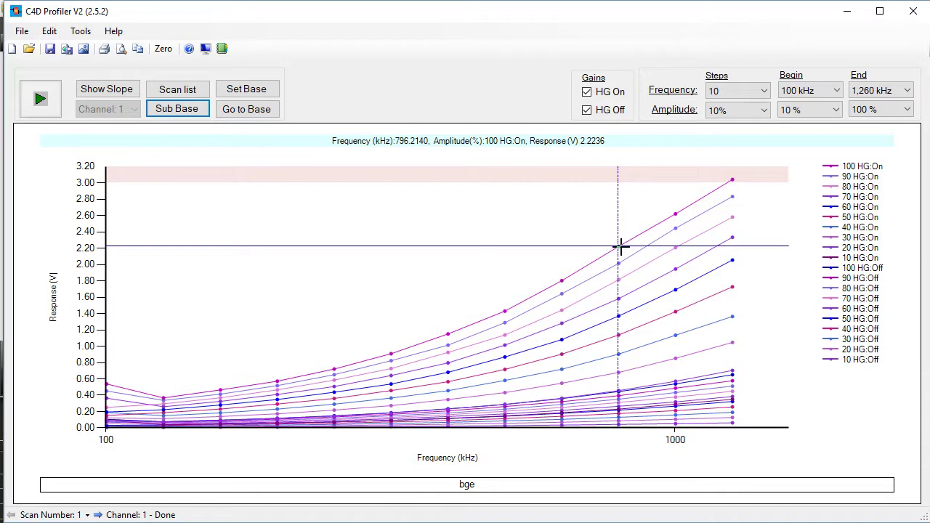
- Go to Base, subtract it, and read 0.4958 V for 100 HG:On at 796 kHz
left_click(263, 115)
left_click(187, 110)
left_click(618, 176)
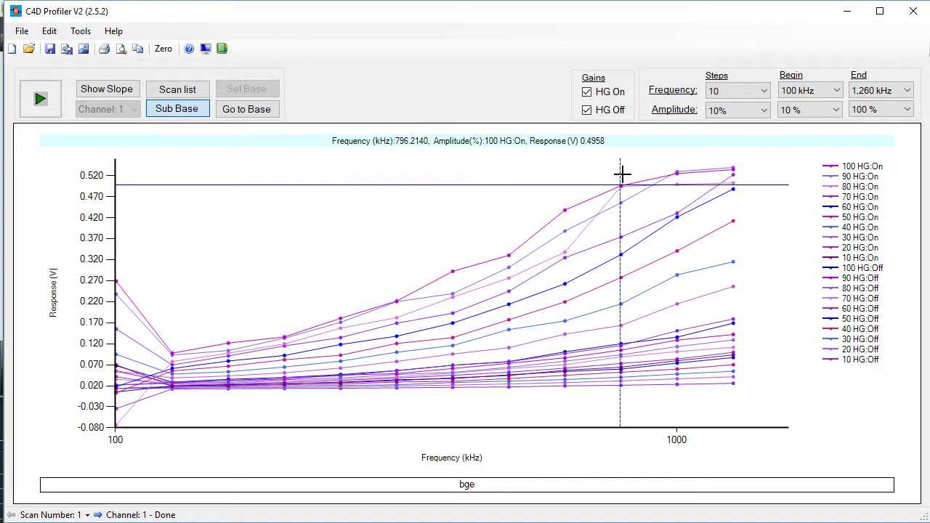